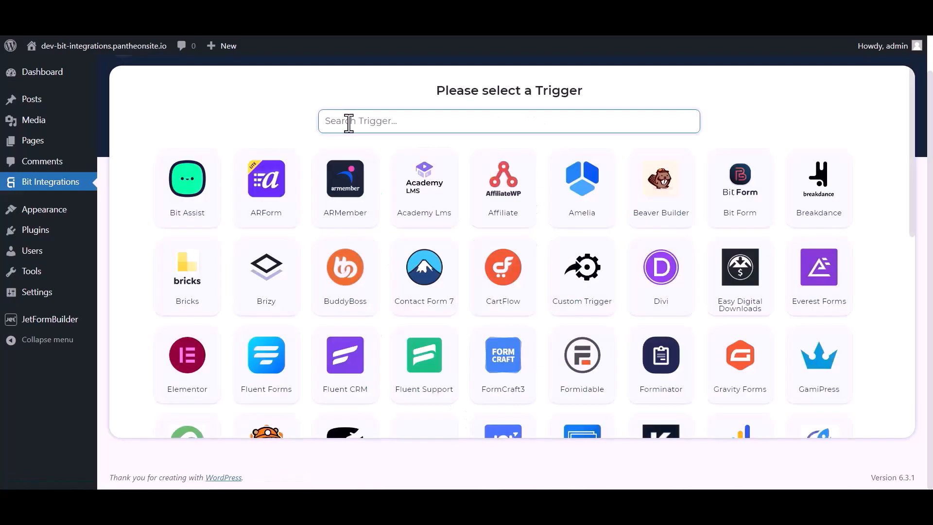
Step: Pick JetForm Builder as the trigger, copy its webhook URL and start fetching data
{"action": "left_click", "coordinate": [348, 121]}
{"action": "type", "text": "jet"}
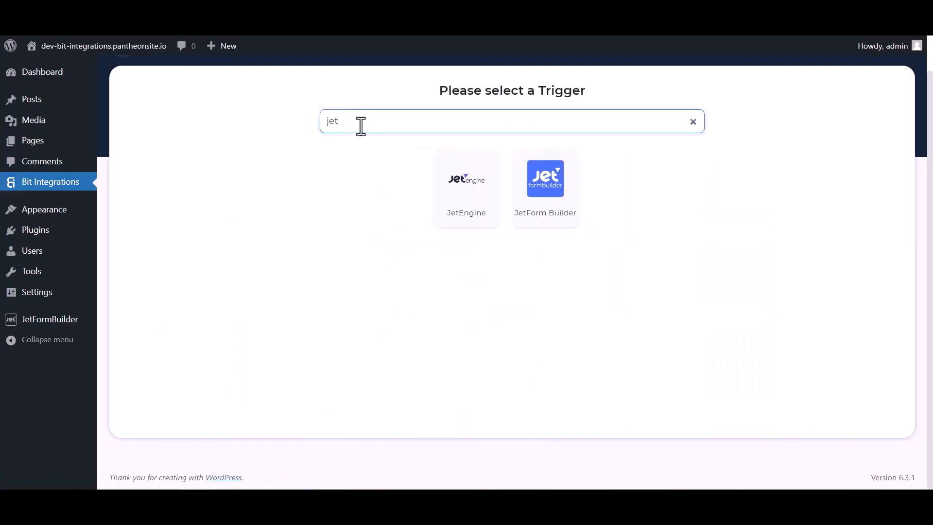
{"action": "left_click", "coordinate": [547, 208]}
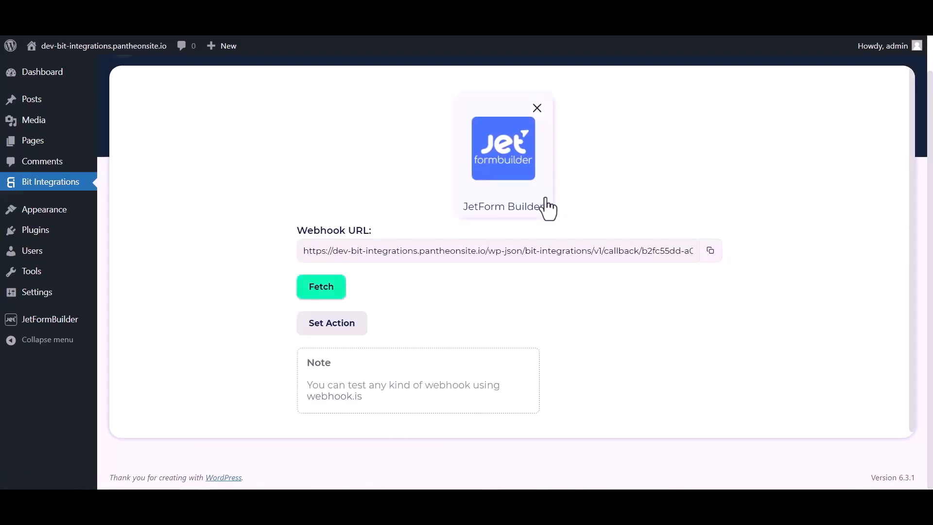
{"action": "left_click", "coordinate": [711, 250]}
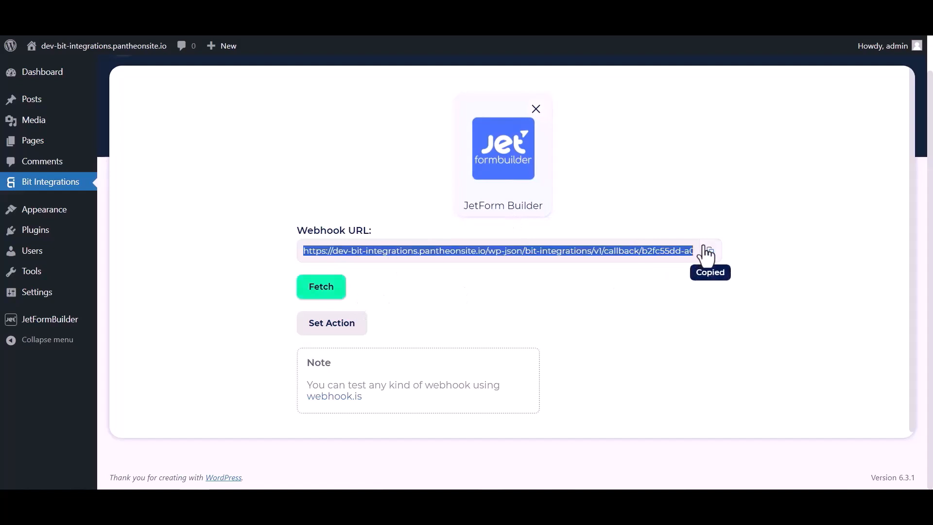
{"action": "left_click", "coordinate": [329, 290]}
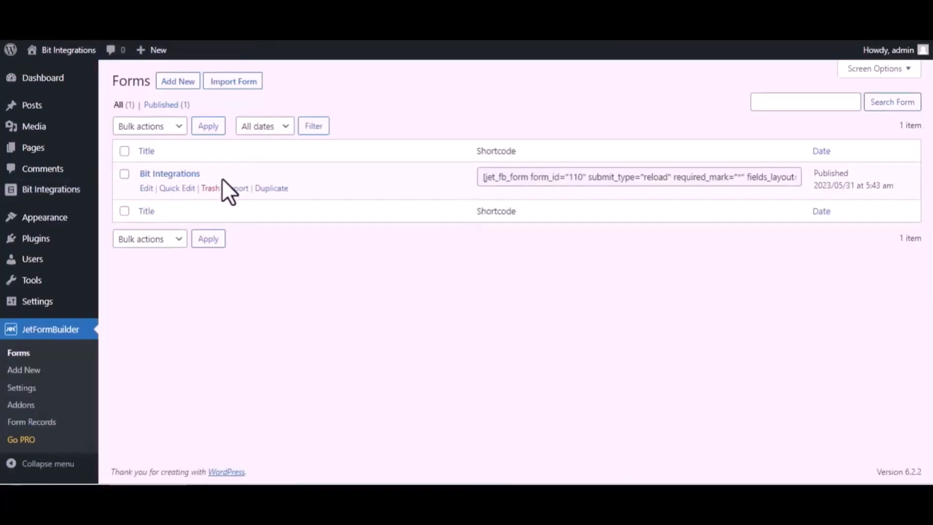
Step: In the Bit Integrations form's settings, change the first post-submit action to Call Webhook
{"action": "left_click", "coordinate": [146, 188]}
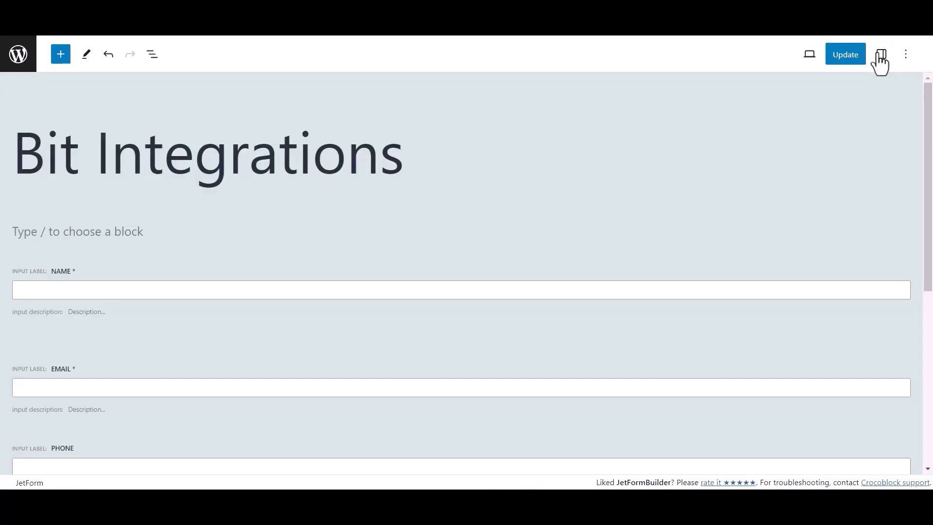
{"action": "left_click", "coordinate": [881, 55]}
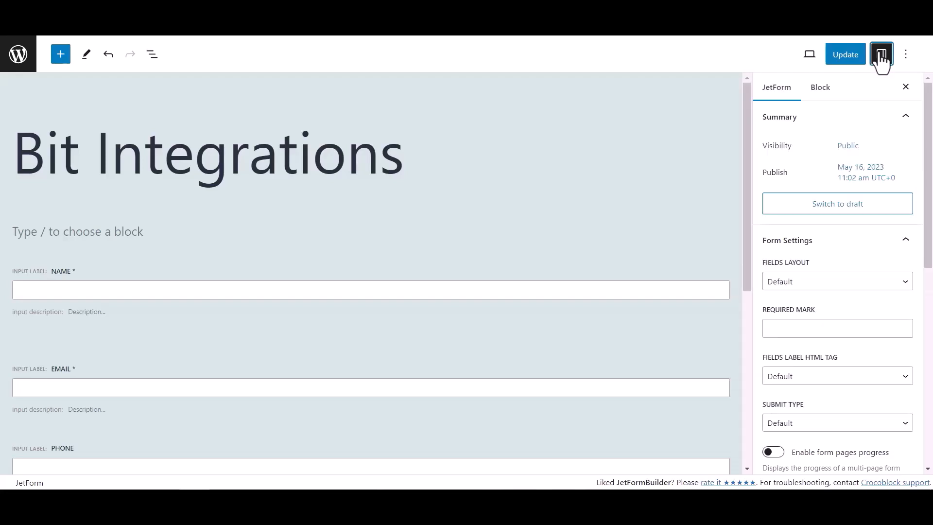
{"action": "scroll", "coordinate": [810, 270], "scroll_direction": "down", "scroll_amount": 6}
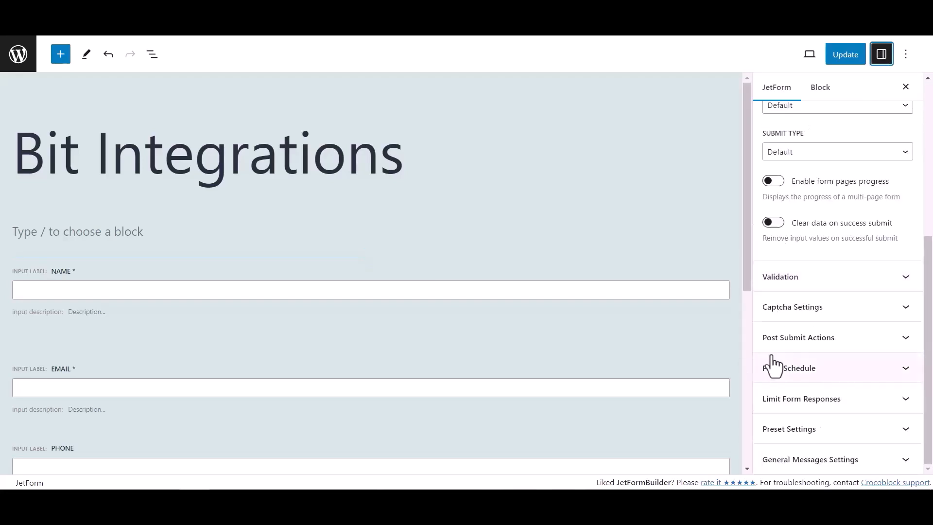
{"action": "left_click", "coordinate": [883, 346]}
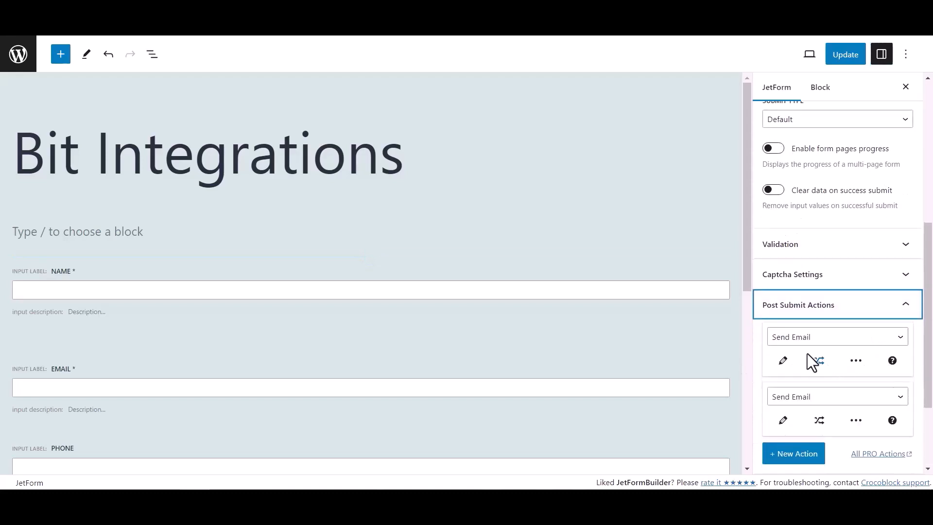
{"action": "left_click", "coordinate": [806, 340]}
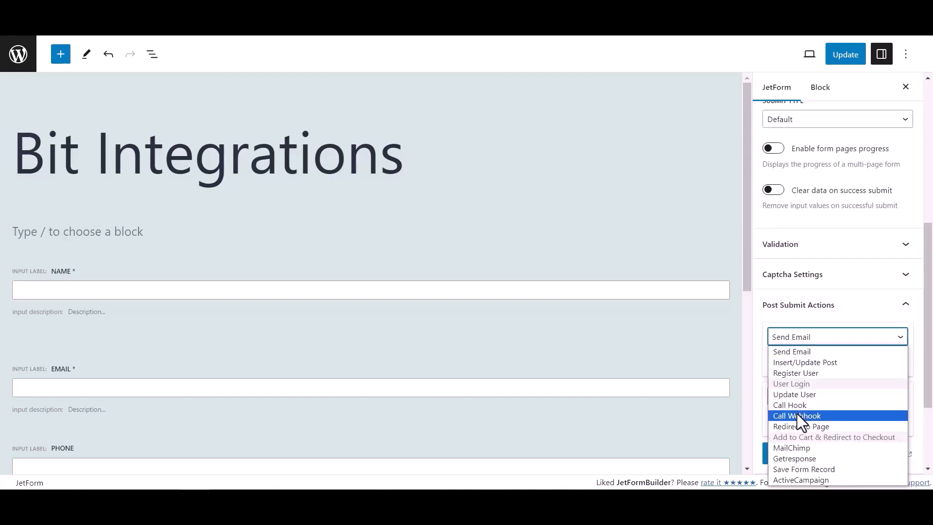
{"action": "left_click", "coordinate": [800, 417]}
Step: Paste the copied webhook URL into the Call Webhook action and update the form
{"action": "left_click", "coordinate": [784, 360]}
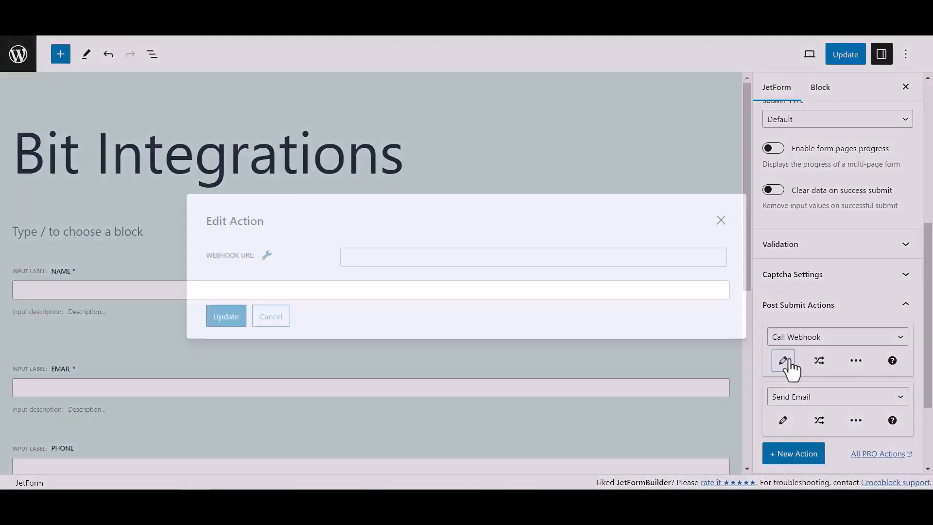
{"action": "left_click", "coordinate": [431, 258]}
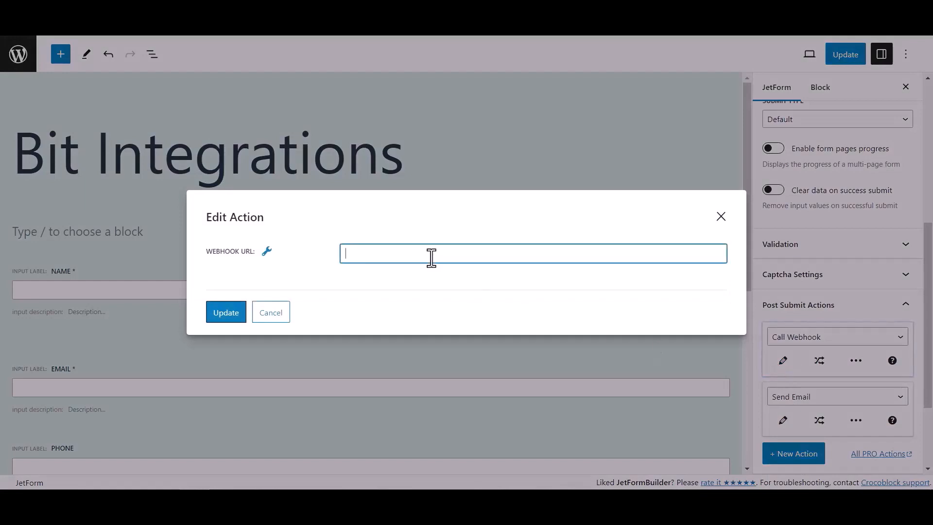
{"action": "key", "text": "ctrl+v"}
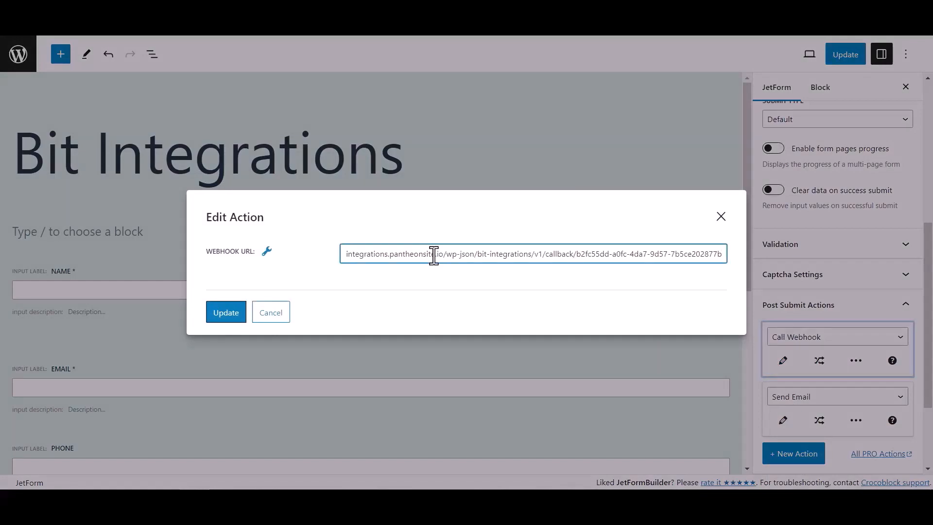
{"action": "left_click", "coordinate": [241, 314]}
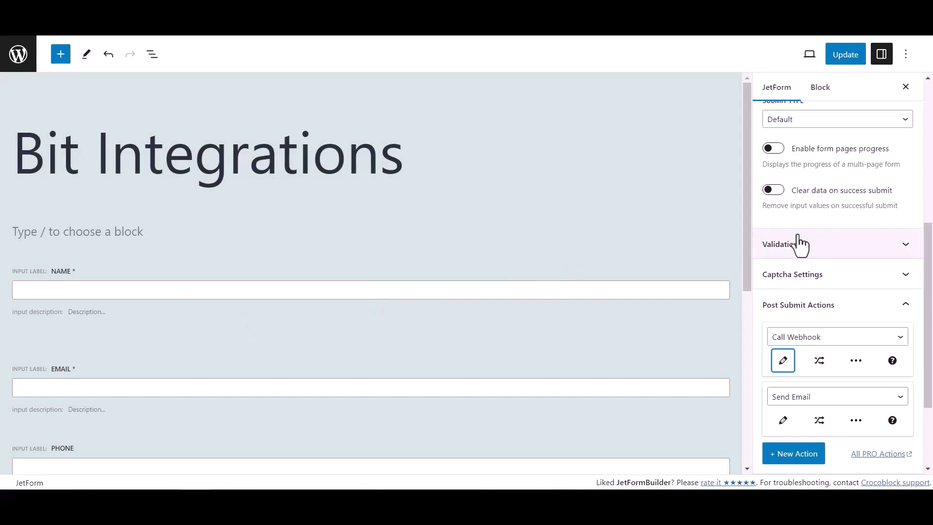
{"action": "left_click", "coordinate": [854, 57]}
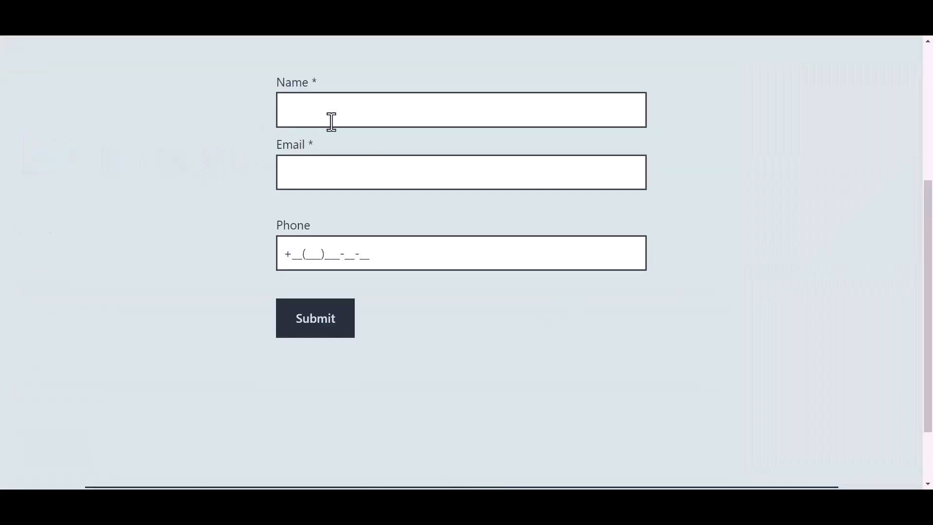
Step: Submit the live form with name 'Bit Integrations', a test e-mail address and a phone number
{"action": "left_click", "coordinate": [350, 112]}
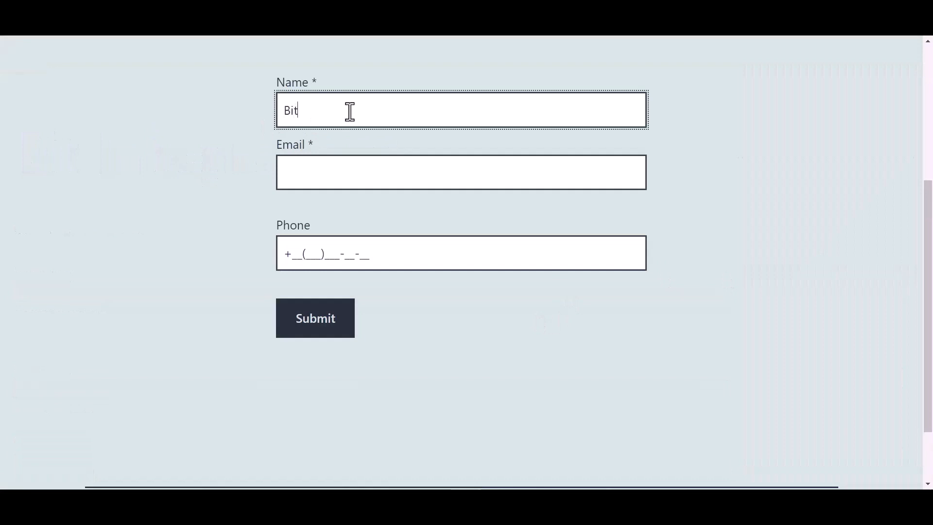
{"action": "type", "text": "Bit Integrations"}
{"action": "key", "text": "Tab"}
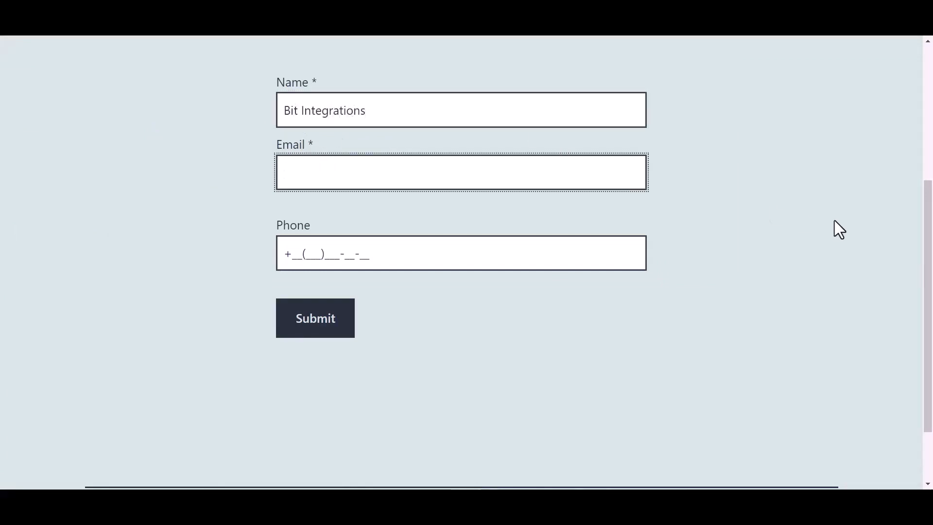
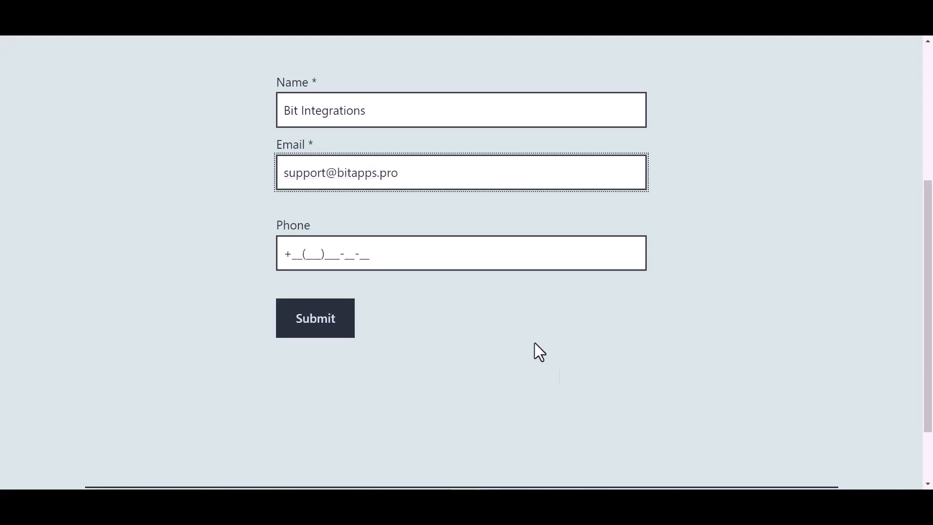
{"action": "left_click", "coordinate": [360, 253]}
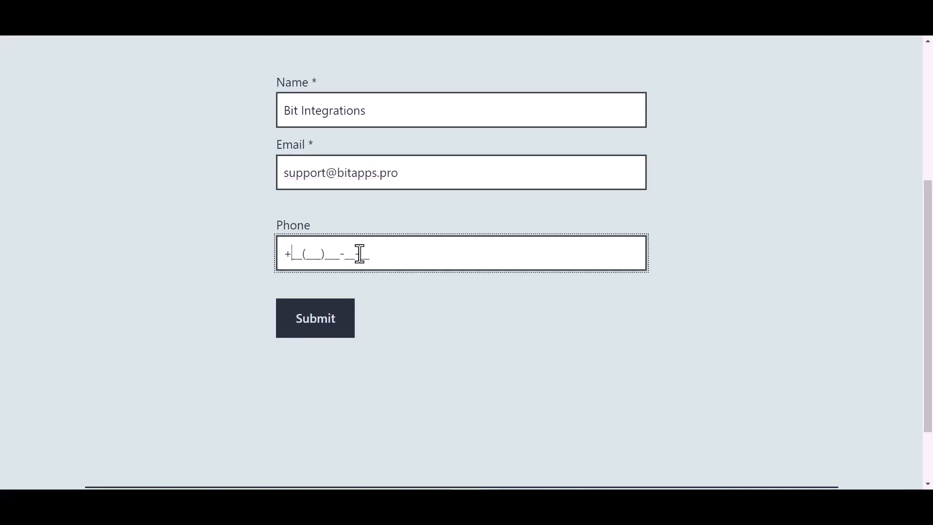
{"action": "type", "text": "44(455)566-6_-__"}
{"action": "left_click", "coordinate": [323, 330]}
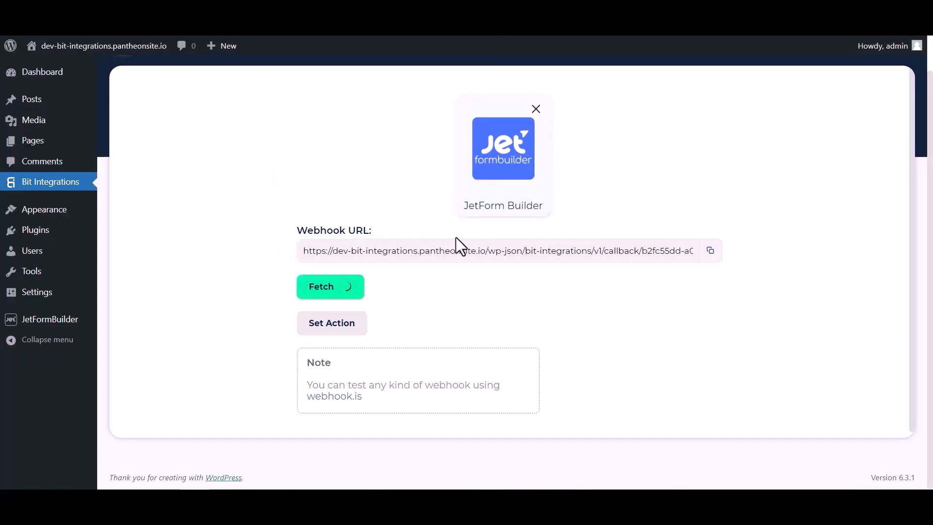
Step: Select Zoho Sheet as the action with data center zoho.com, then go to the Zoho API Console
{"action": "scroll", "coordinate": [483, 297], "scroll_direction": "down", "scroll_amount": 4}
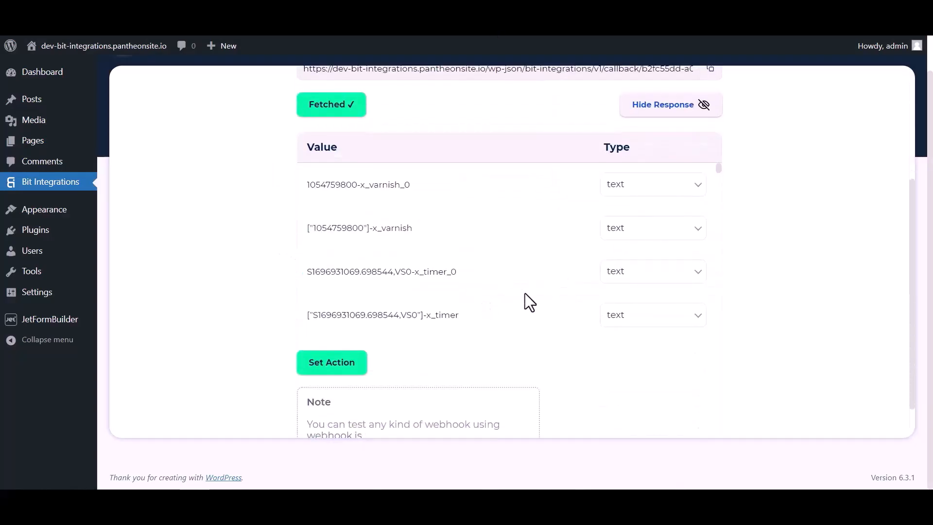
{"action": "scroll", "coordinate": [506, 194], "scroll_direction": "down", "scroll_amount": 8}
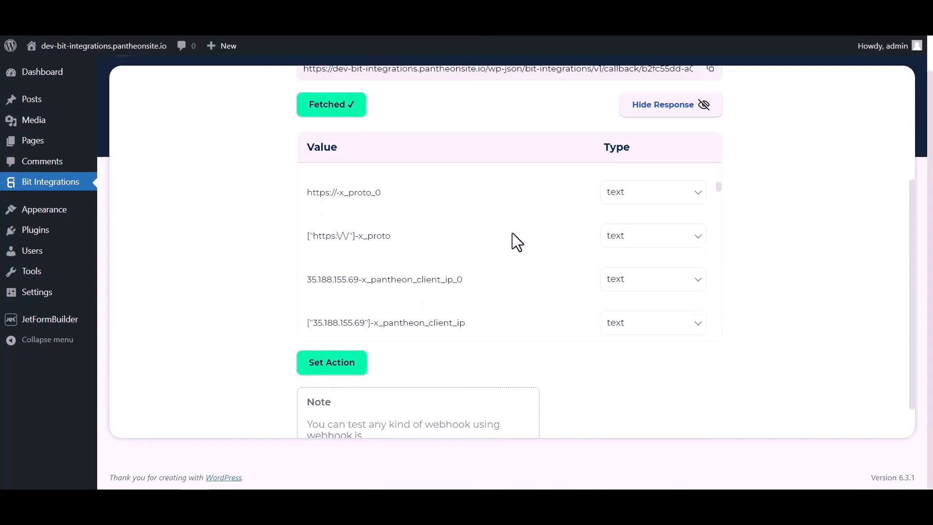
{"action": "scroll", "coordinate": [512, 233], "scroll_direction": "down", "scroll_amount": 10}
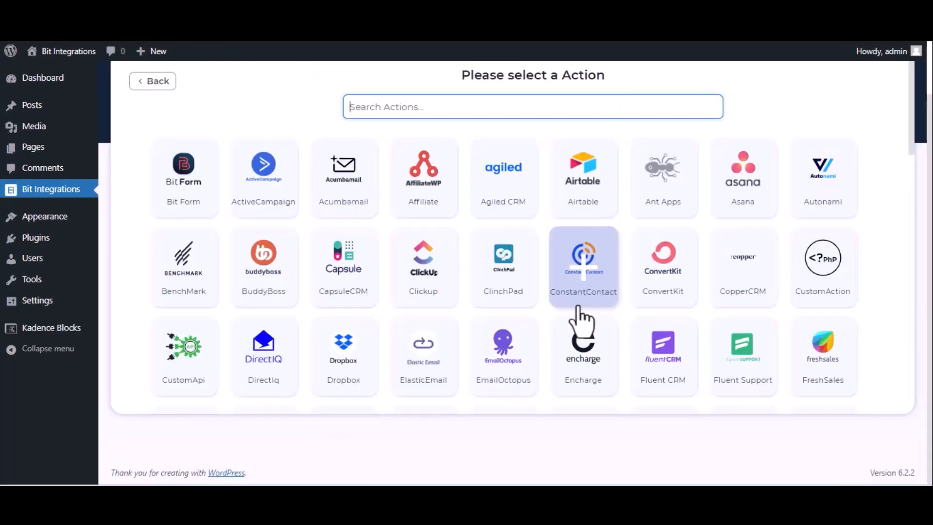
{"action": "type", "text": "zoho"}
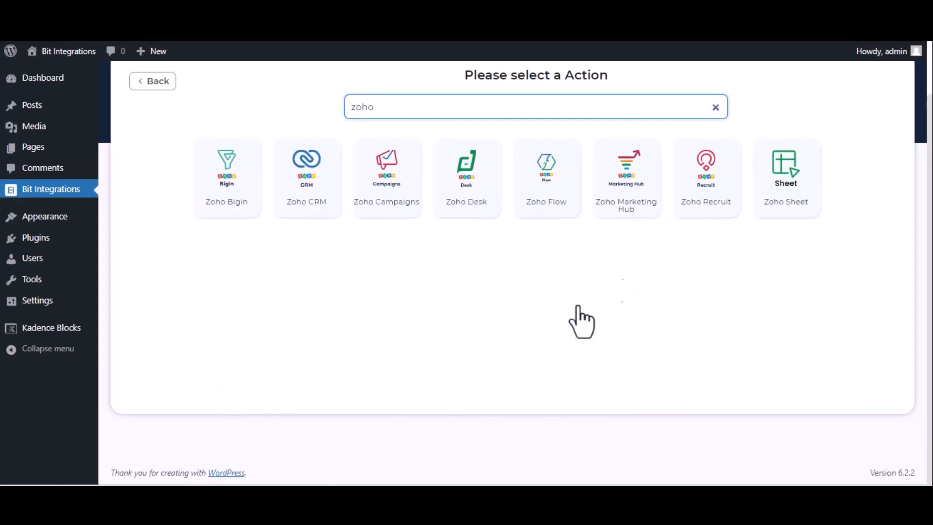
{"action": "left_click", "coordinate": [805, 190]}
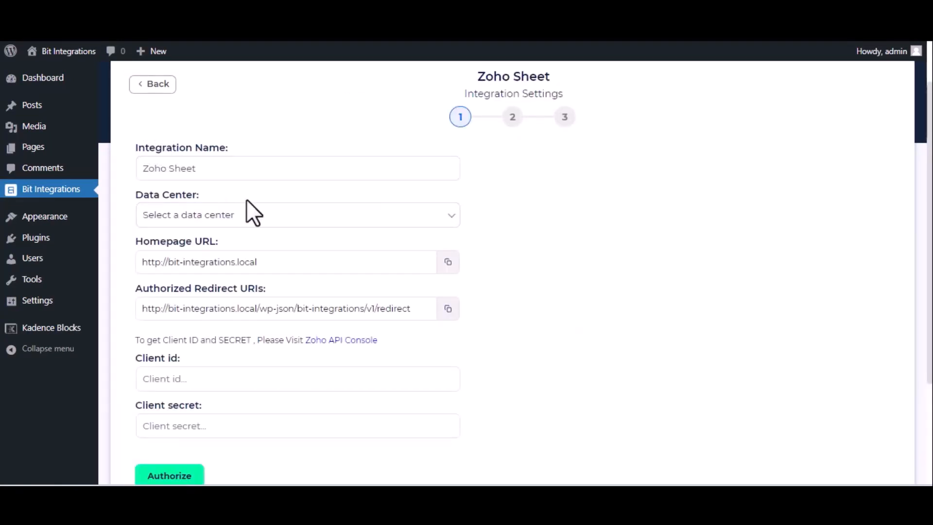
{"action": "left_click", "coordinate": [279, 223]}
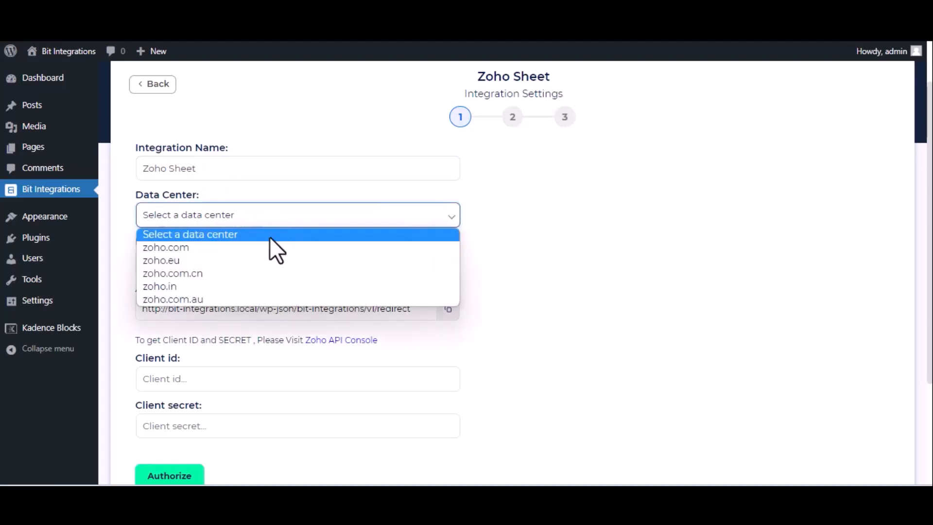
{"action": "left_click", "coordinate": [271, 247]}
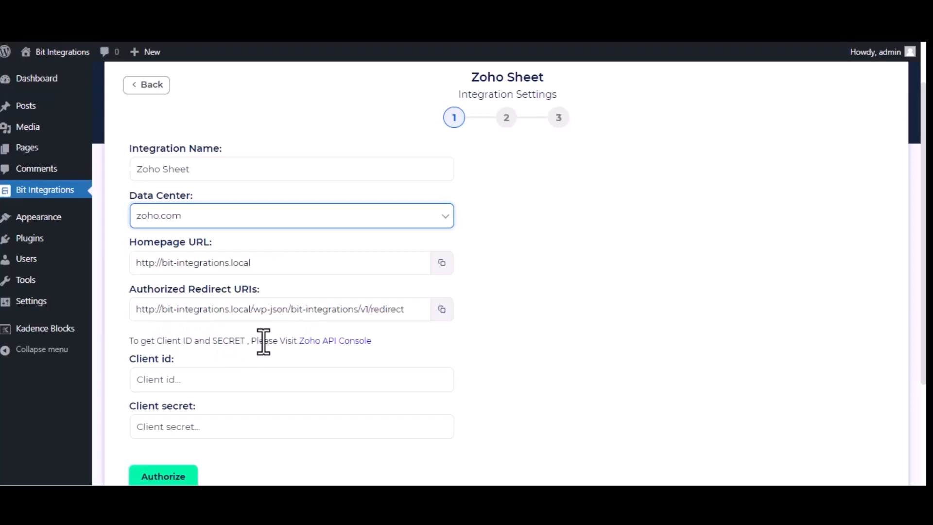
{"action": "left_click", "coordinate": [348, 342]}
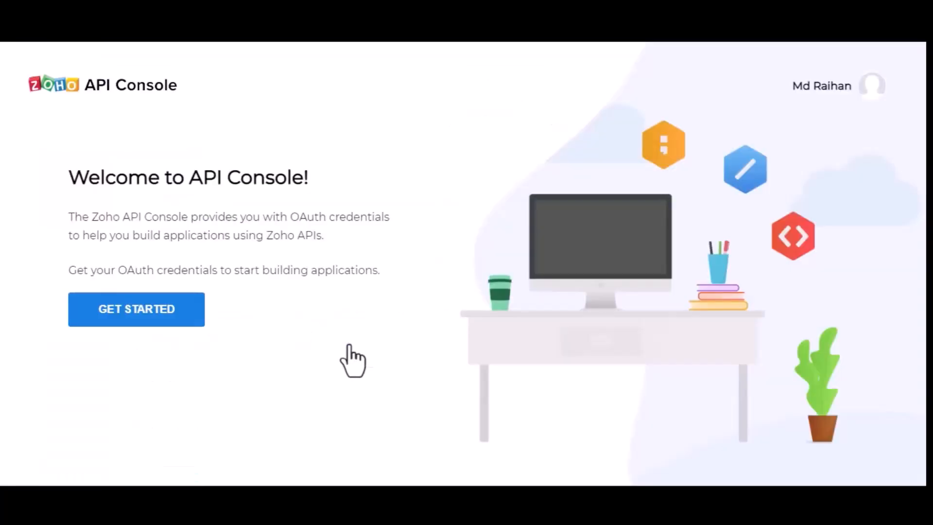
Step: Start a new Server-based Applications client named 'Bit Integrations'
{"action": "left_click", "coordinate": [115, 312]}
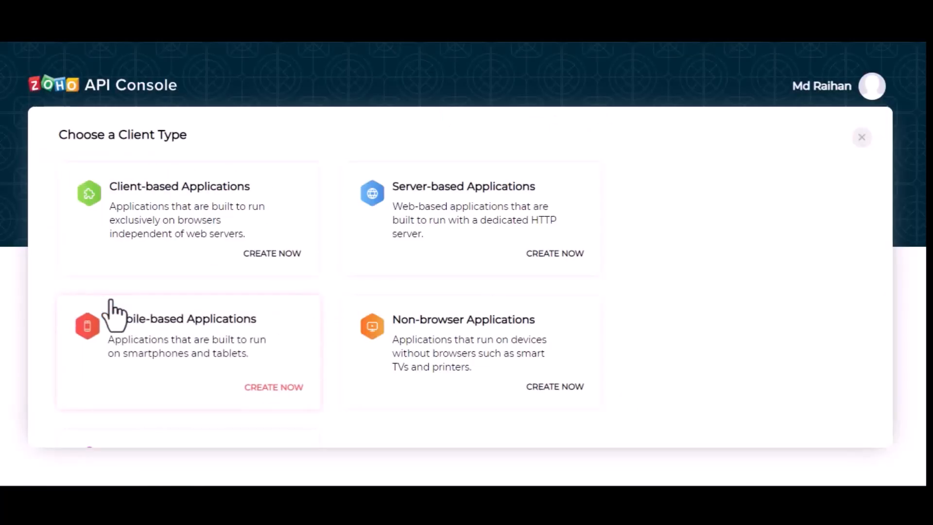
{"action": "left_click", "coordinate": [477, 200]}
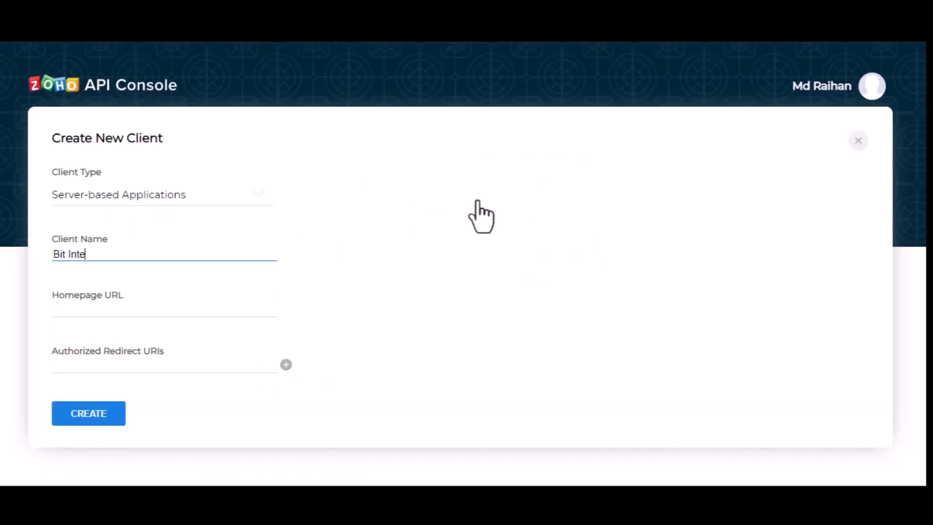
{"action": "type", "text": "Bit Integrtions"}
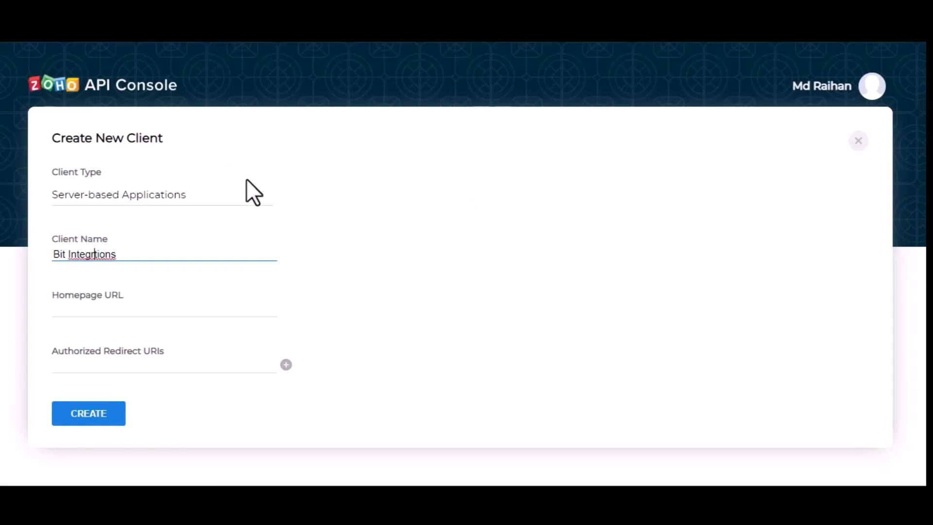
{"action": "type", "text": "a"}
Step: Fill in the site's Homepage URL and Authorized Redirect URI, then create the client
{"action": "left_click", "coordinate": [165, 313]}
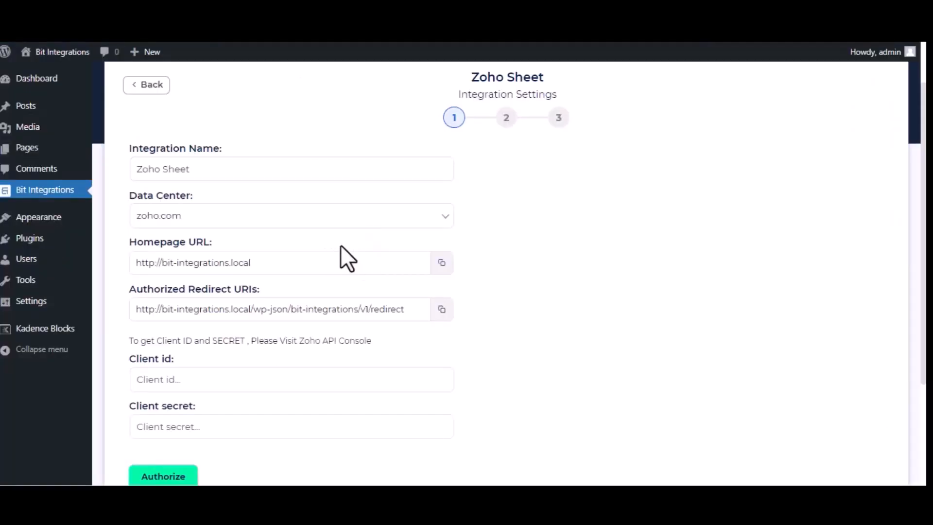
{"action": "left_click", "coordinate": [442, 263]}
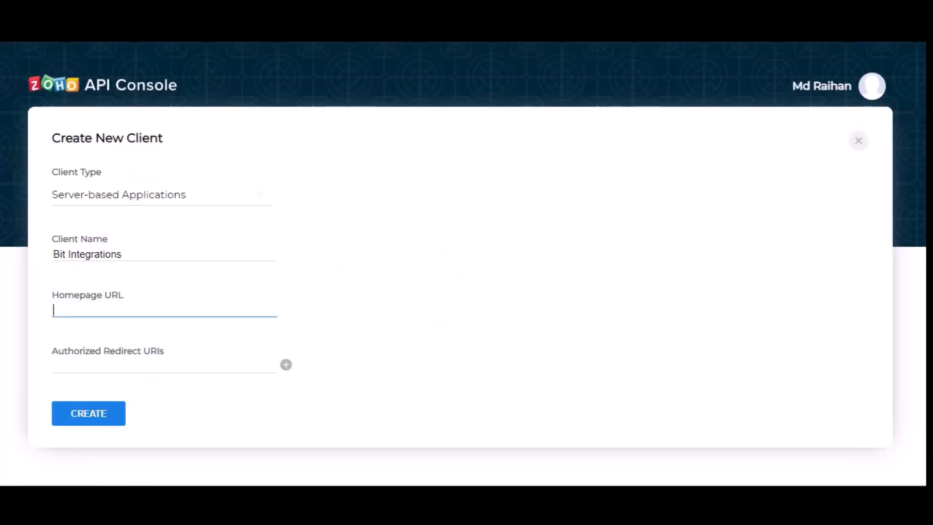
{"action": "key", "text": "ctrl+v"}
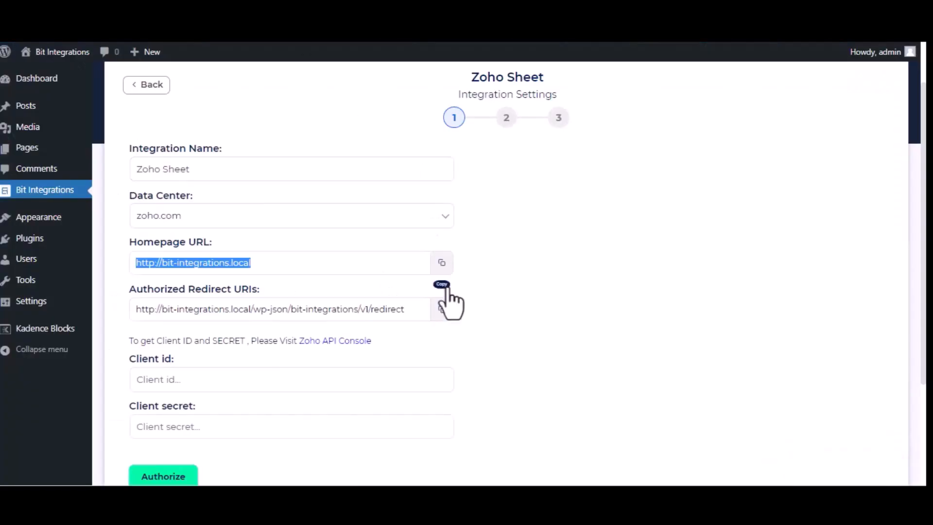
{"action": "left_click", "coordinate": [441, 309]}
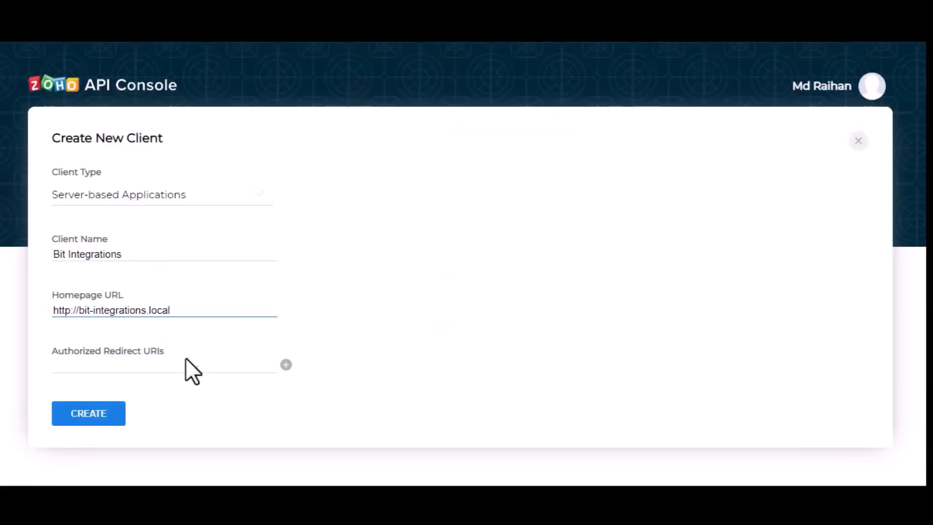
{"action": "left_click", "coordinate": [192, 370]}
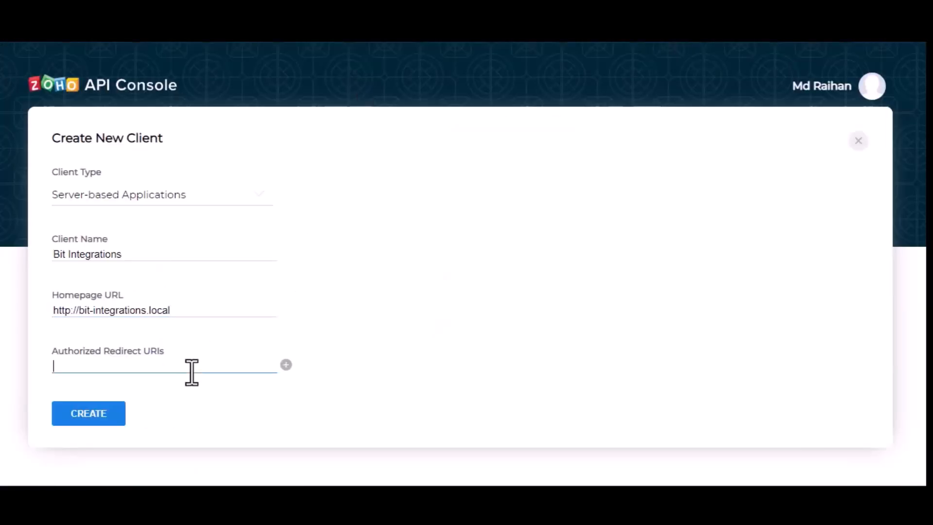
{"action": "key", "text": "ctrl+v"}
{"action": "left_click", "coordinate": [102, 423]}
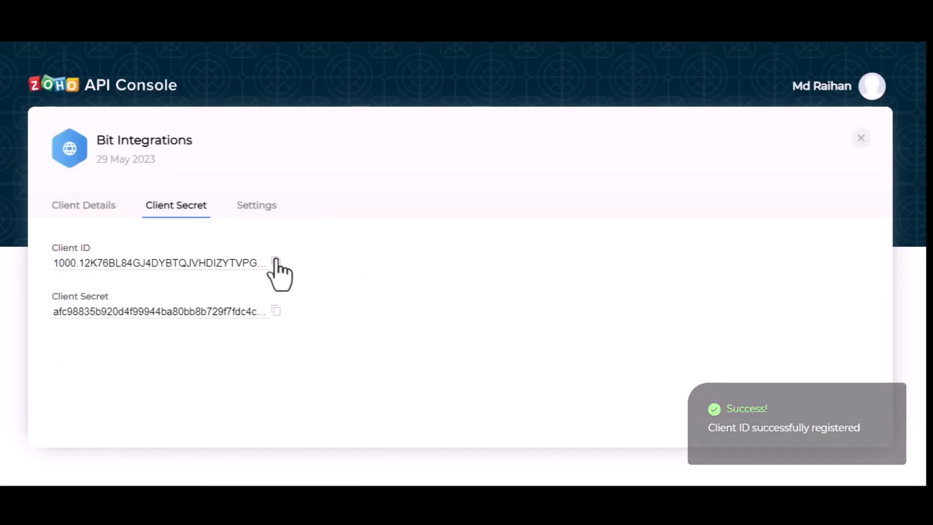
Step: Copy the new Client ID and Client Secret into the Zoho Sheet settings
{"action": "left_click", "coordinate": [275, 262]}
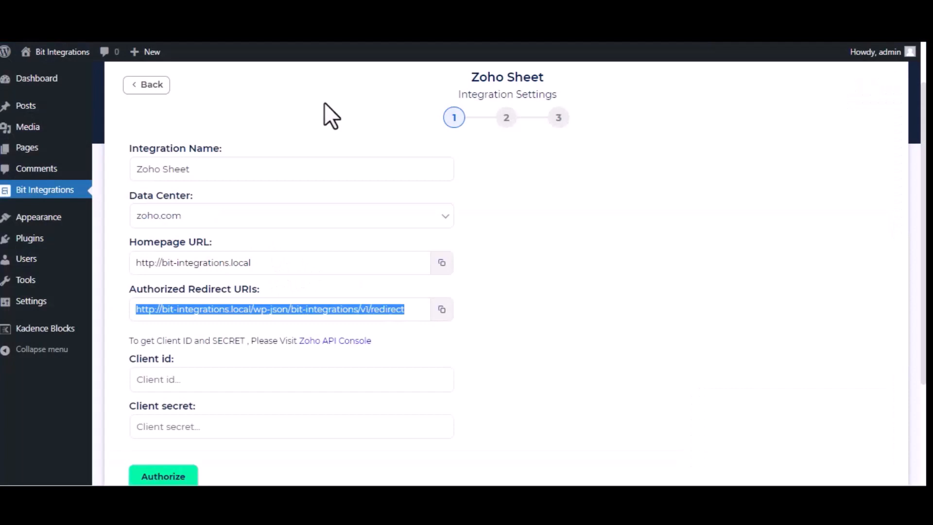
{"action": "left_click", "coordinate": [297, 380]}
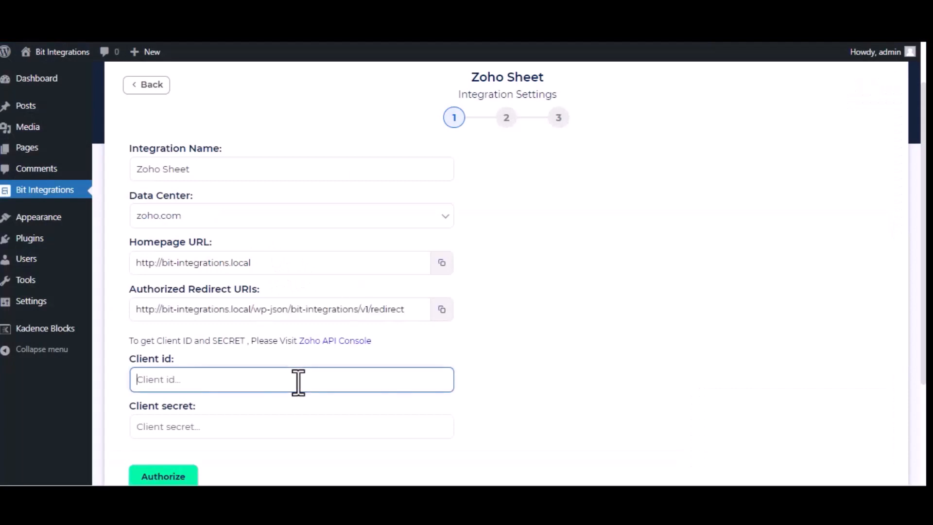
{"action": "key", "text": "ctrl+v"}
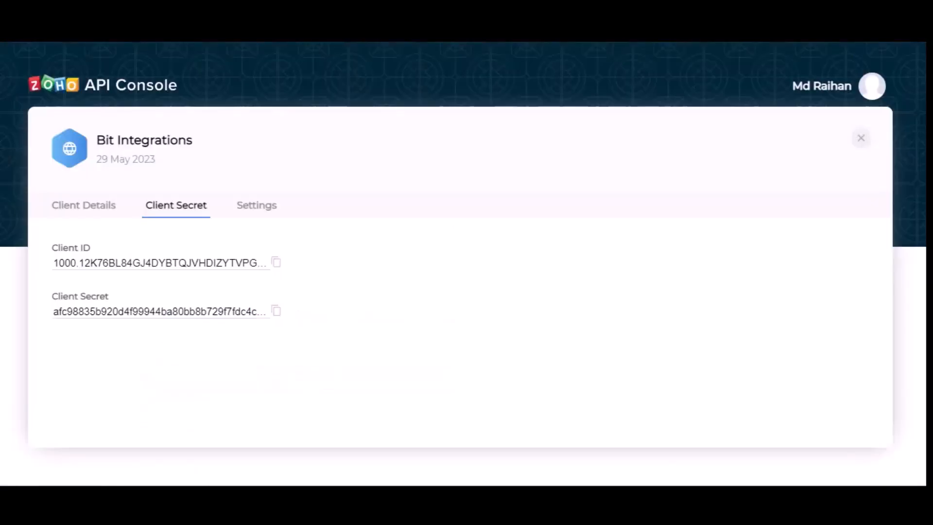
{"action": "left_click", "coordinate": [276, 311]}
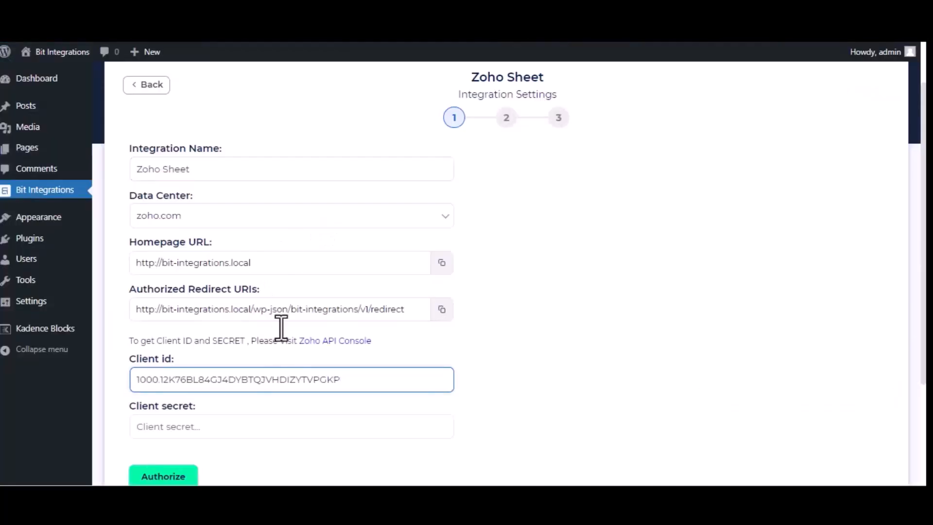
{"action": "left_click", "coordinate": [272, 426]}
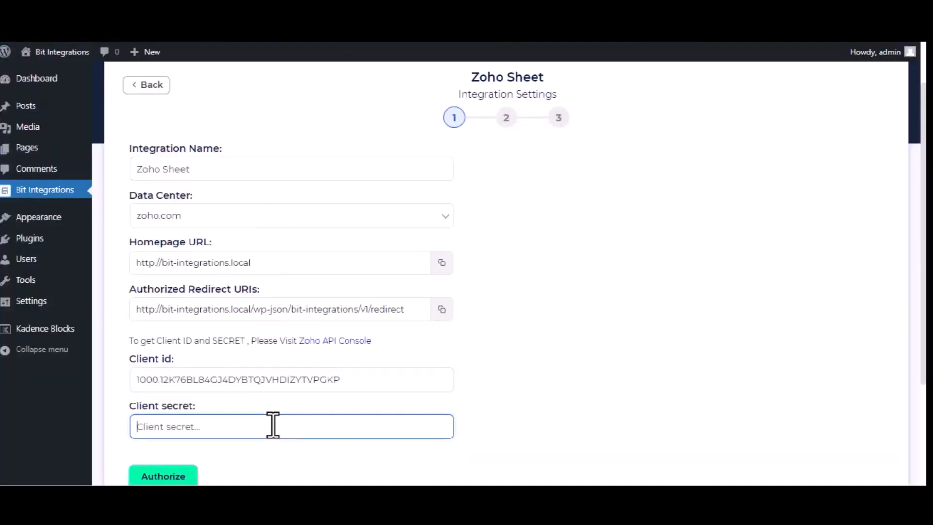
{"action": "key", "text": "ctrl+v"}
Step: Authorize the connection and accept Zoho's consent request
{"action": "left_click", "coordinate": [177, 477]}
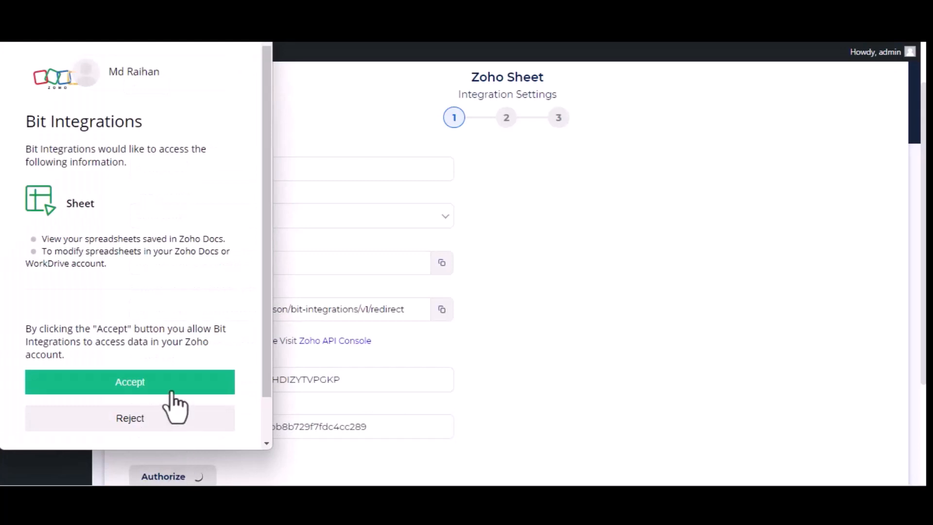
{"action": "left_click", "coordinate": [169, 395]}
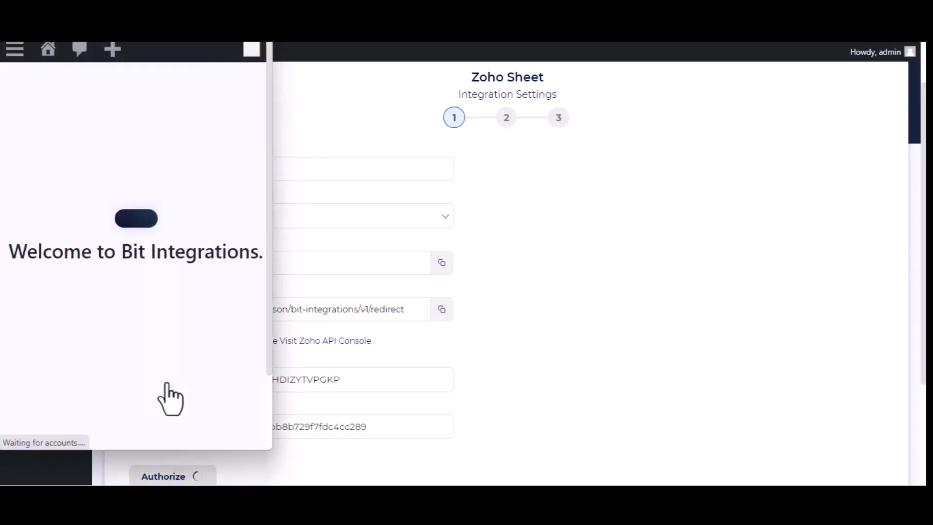
{"action": "scroll", "coordinate": [651, 311], "scroll_direction": "down", "scroll_amount": 3}
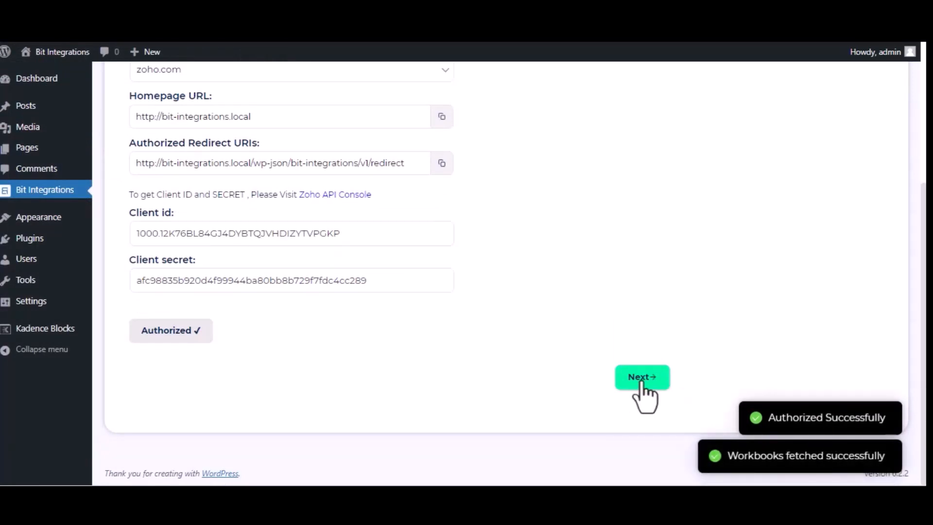
Step: Select the Bit Integrations workbook and the Sheet1 worksheet
{"action": "left_click", "coordinate": [630, 383]}
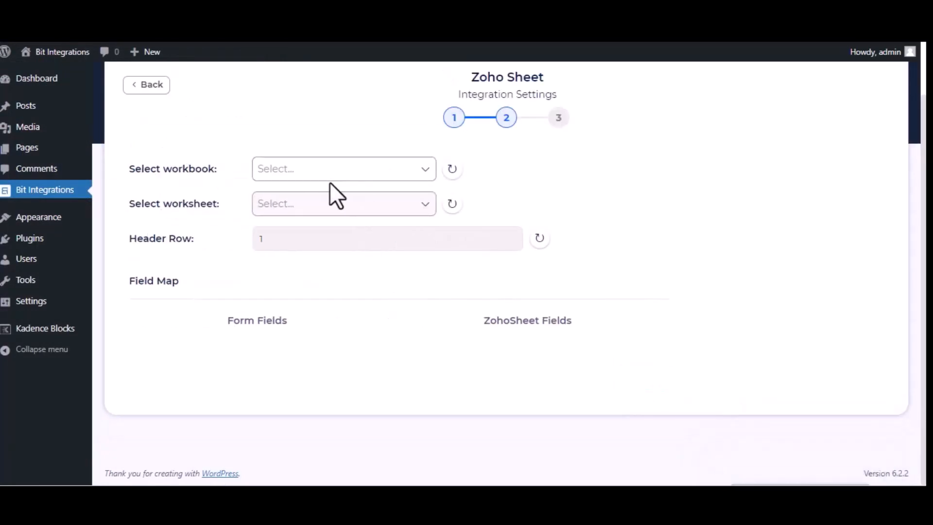
{"action": "left_click", "coordinate": [337, 170]}
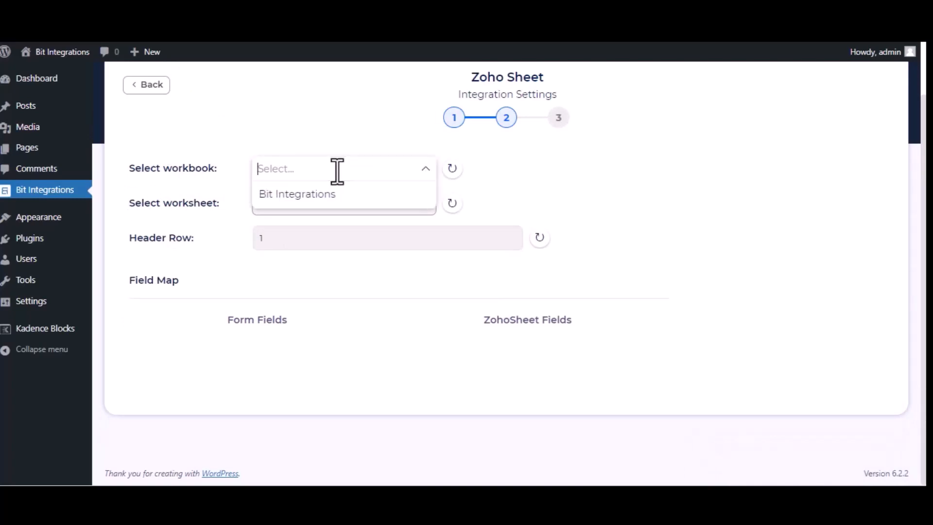
{"action": "left_click", "coordinate": [336, 195]}
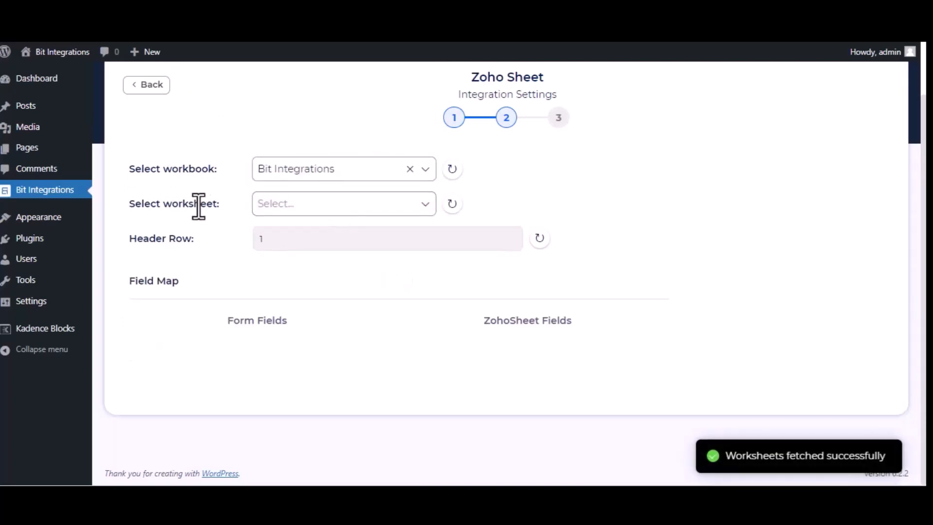
{"action": "left_click", "coordinate": [347, 210]}
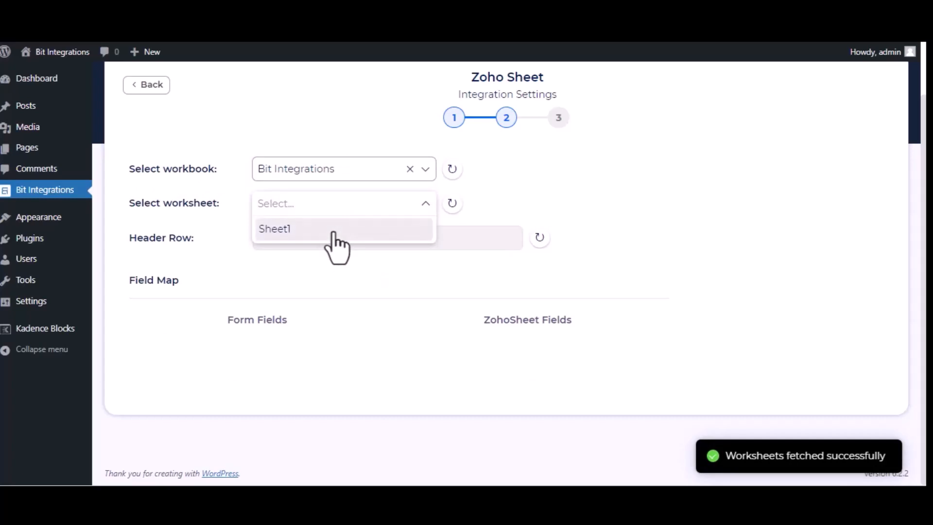
{"action": "left_click", "coordinate": [333, 228]}
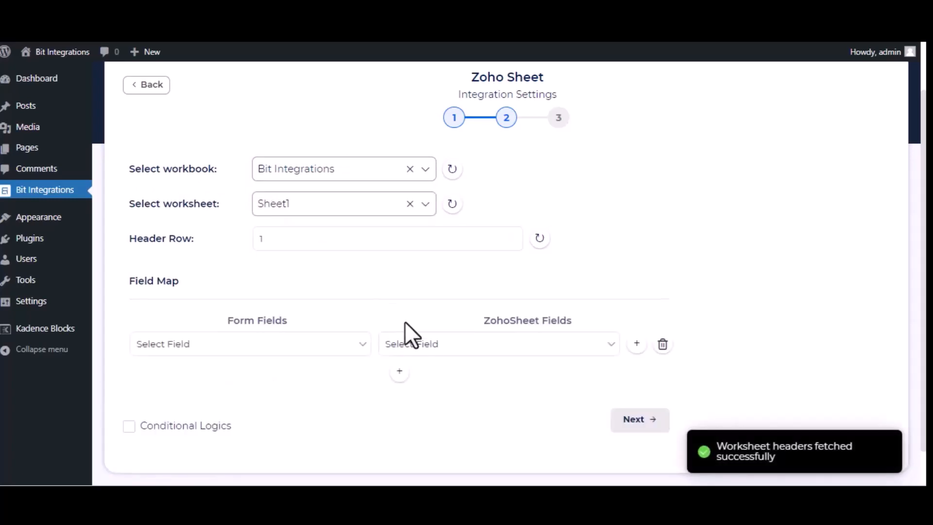
Step: Map the form's Name, Email and Phone fields to the sheet's Name, Email and Phone columns
{"action": "left_click", "coordinate": [280, 345]}
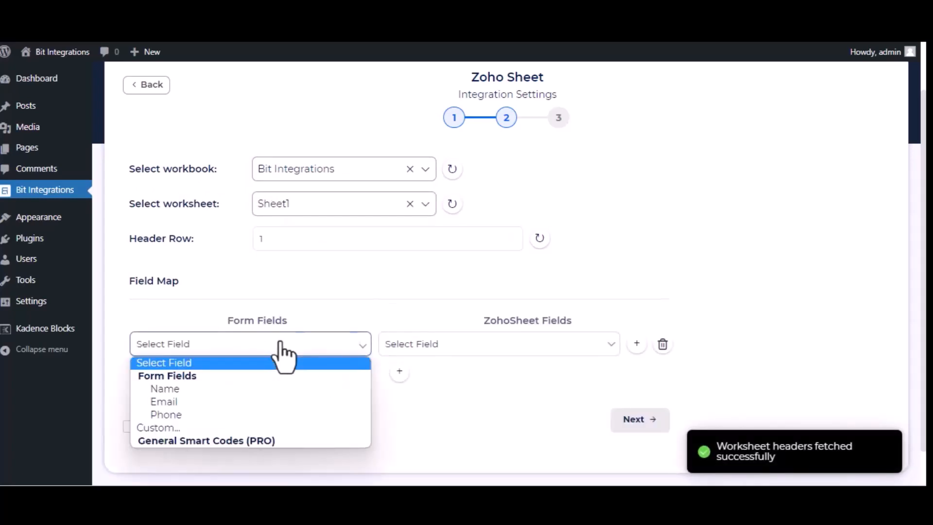
{"action": "left_click", "coordinate": [263, 388]}
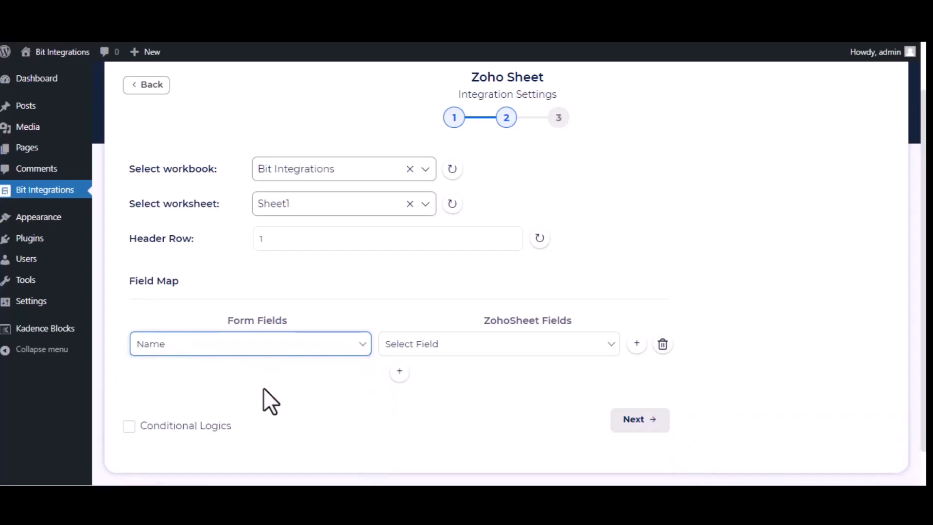
{"action": "left_click", "coordinate": [451, 347]}
{"action": "left_click", "coordinate": [457, 400]}
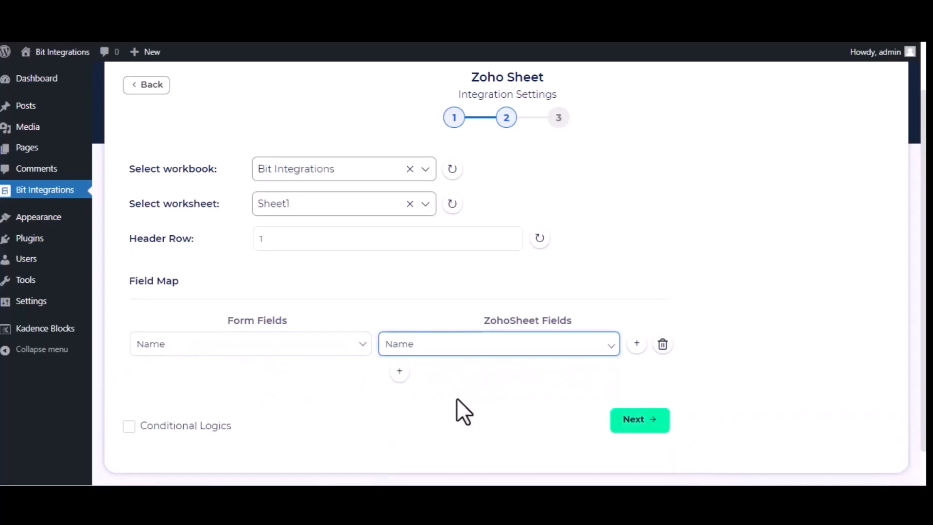
{"action": "left_click", "coordinate": [396, 373]}
{"action": "left_click", "coordinate": [306, 381]}
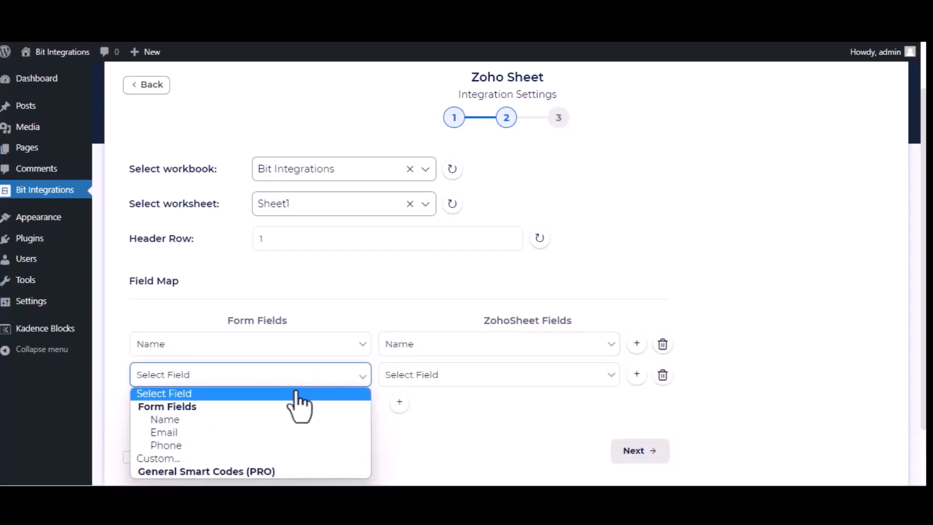
{"action": "left_click", "coordinate": [290, 433]}
{"action": "left_click", "coordinate": [568, 377]}
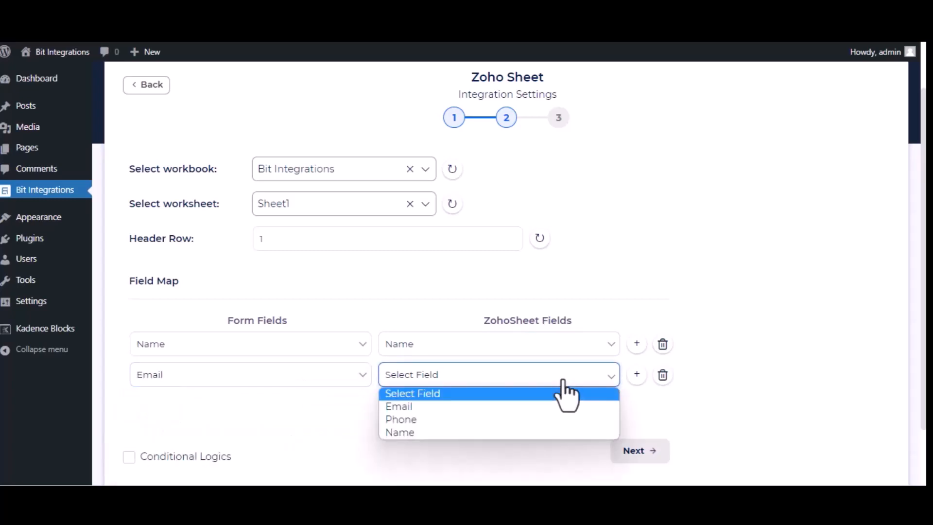
{"action": "left_click", "coordinate": [566, 408]}
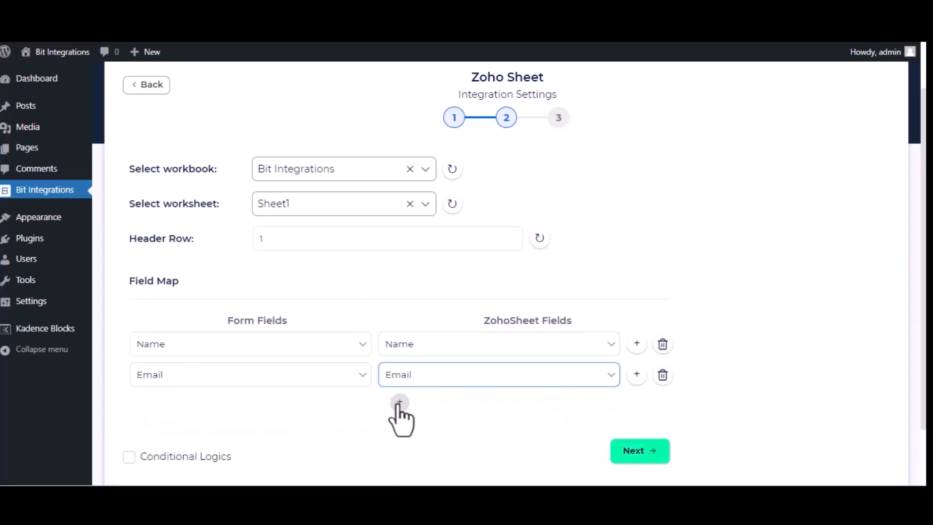
{"action": "left_click", "coordinate": [400, 404]}
{"action": "left_click", "coordinate": [293, 423]}
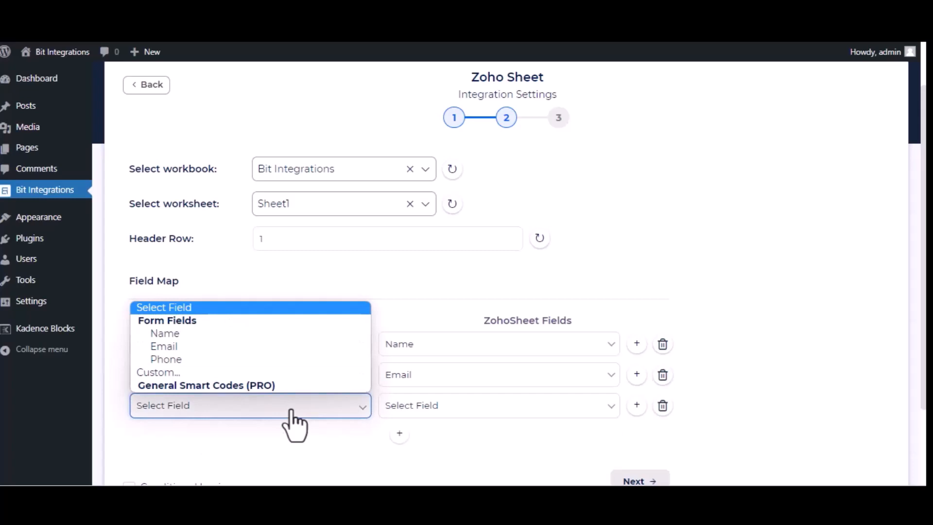
{"action": "left_click", "coordinate": [246, 361]}
{"action": "left_click", "coordinate": [507, 414]}
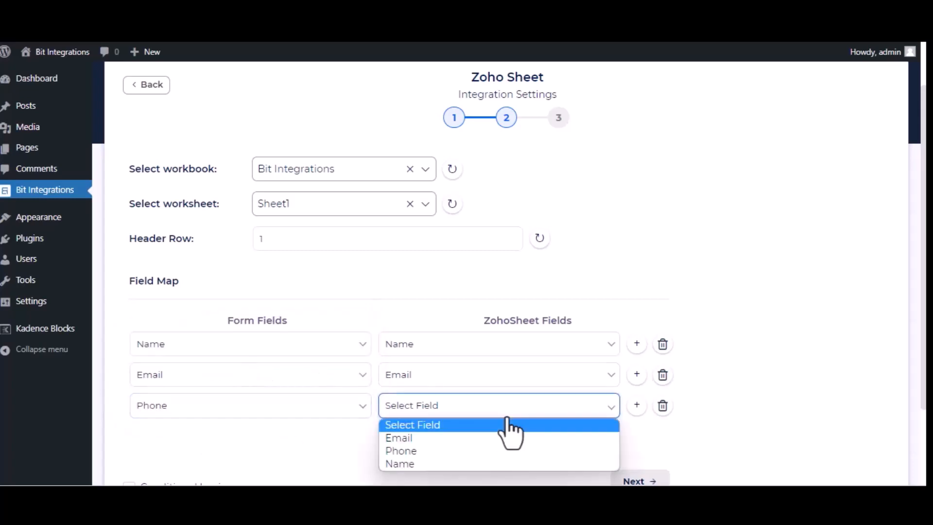
{"action": "left_click", "coordinate": [463, 452]}
Step: Finish and save the Zoho Sheet integration
{"action": "scroll", "coordinate": [463, 462], "scroll_direction": "down", "scroll_amount": 2}
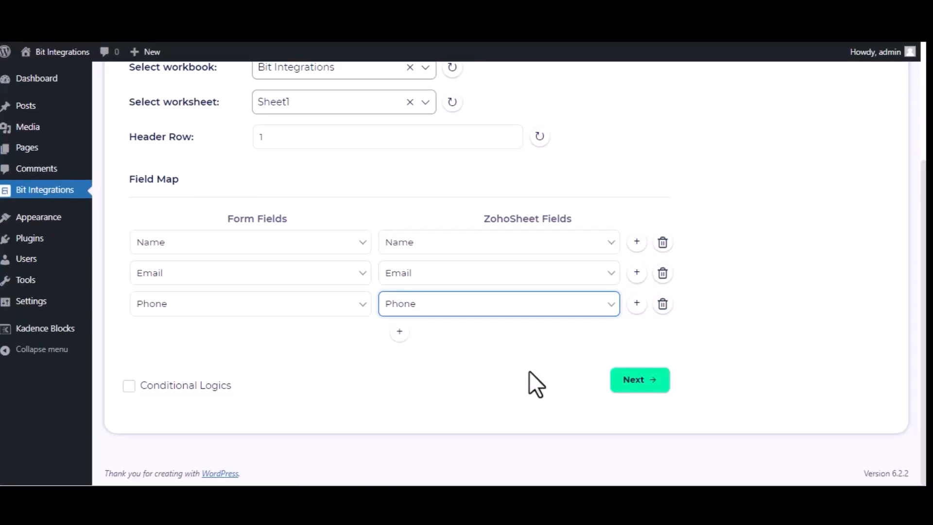
{"action": "left_click", "coordinate": [626, 383]}
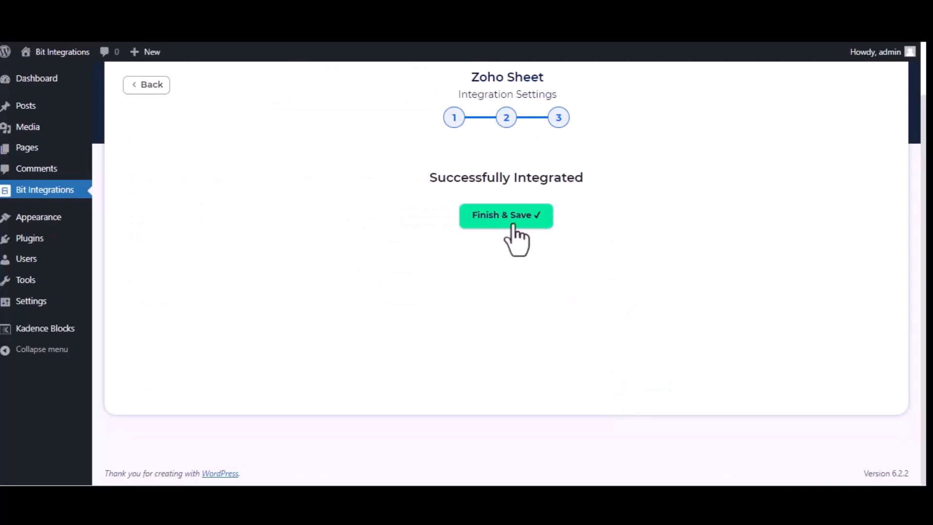
{"action": "left_click", "coordinate": [511, 236]}
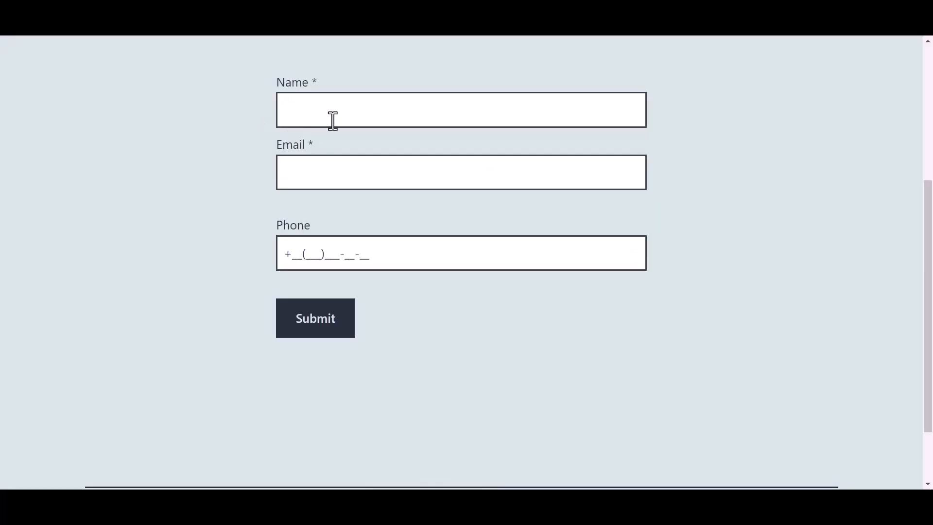
Step: Submit the live form with name 'Bit Integrations', a test e-mail address and a phone number
{"action": "left_click", "coordinate": [350, 111]}
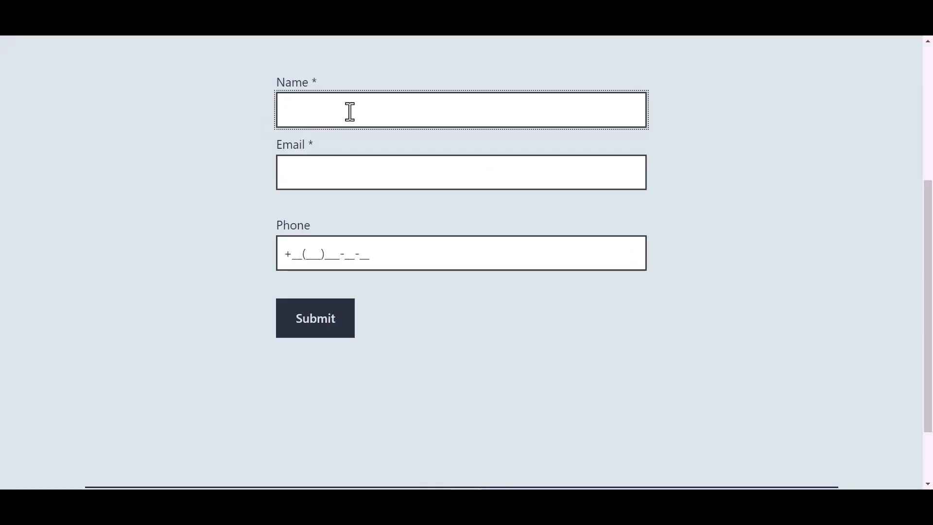
{"action": "type", "text": "Bit Integrat"}
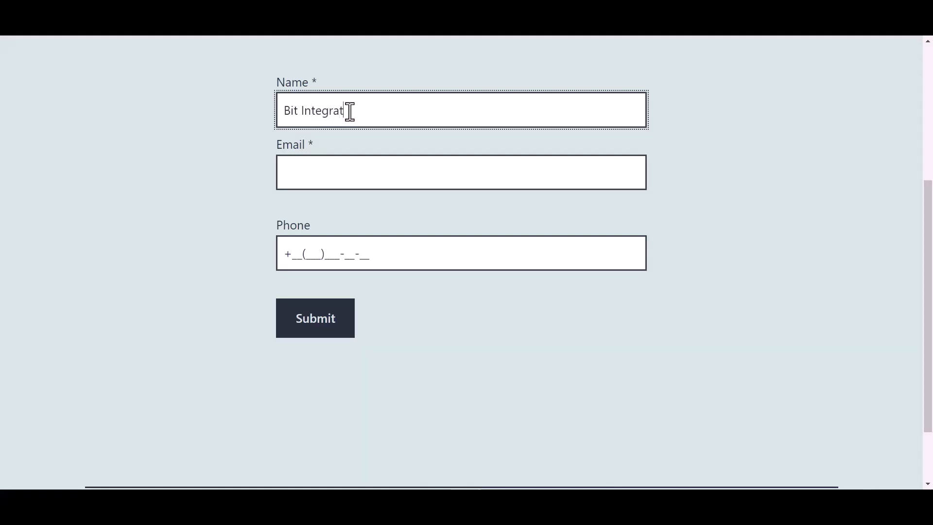
{"action": "type", "text": "ions"}
{"action": "left_click", "coordinate": [331, 160]}
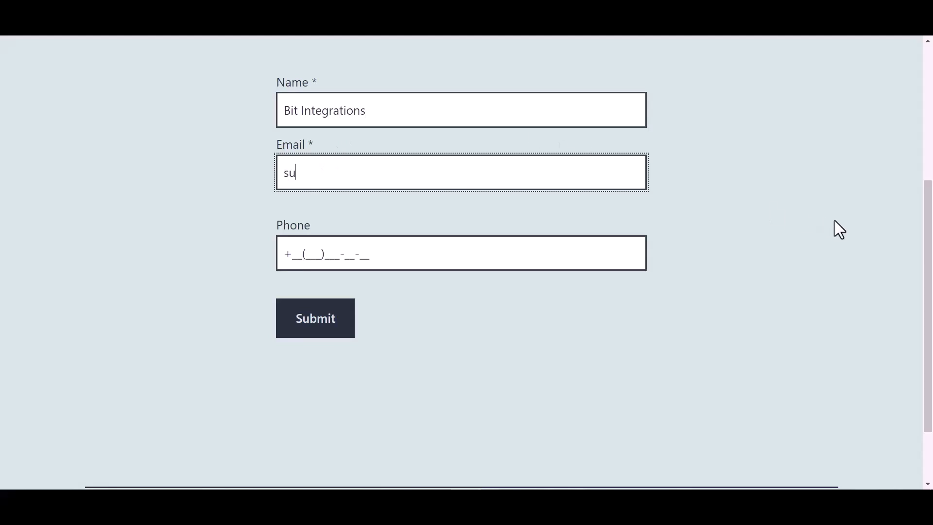
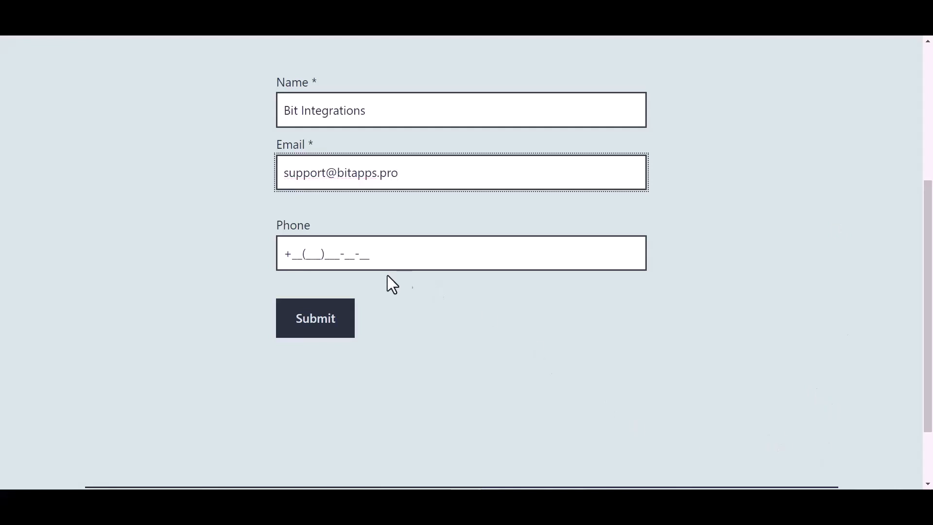
{"action": "left_click", "coordinate": [359, 253]}
{"action": "type", "text": "4(455)5"}
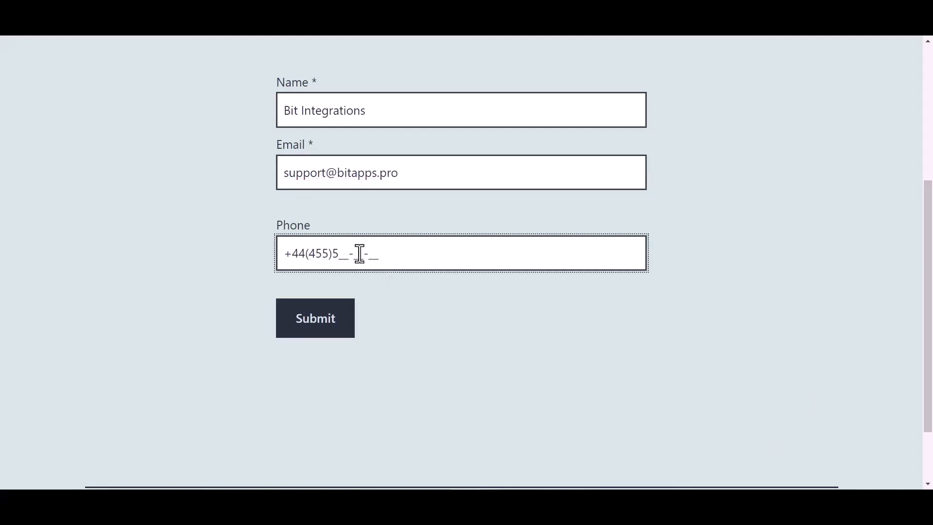
{"action": "type", "text": "66-6"}
{"action": "left_click", "coordinate": [319, 326]}
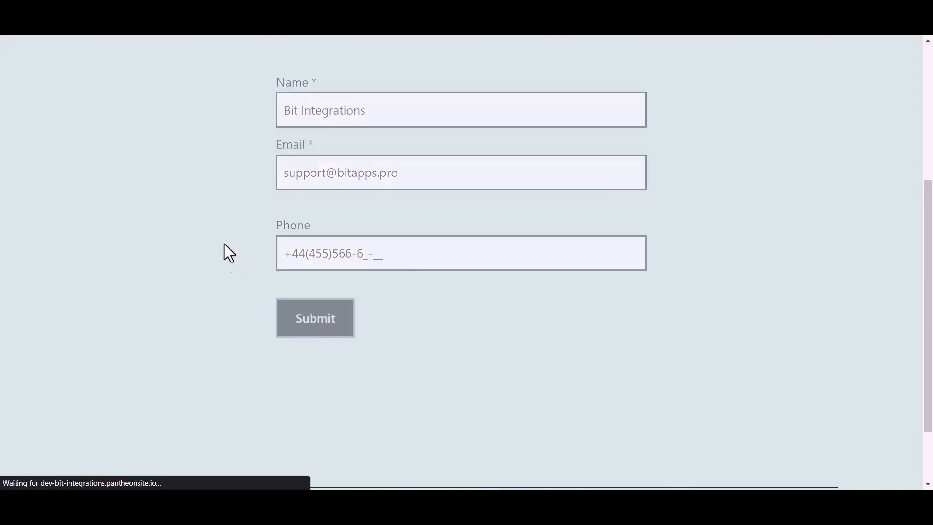